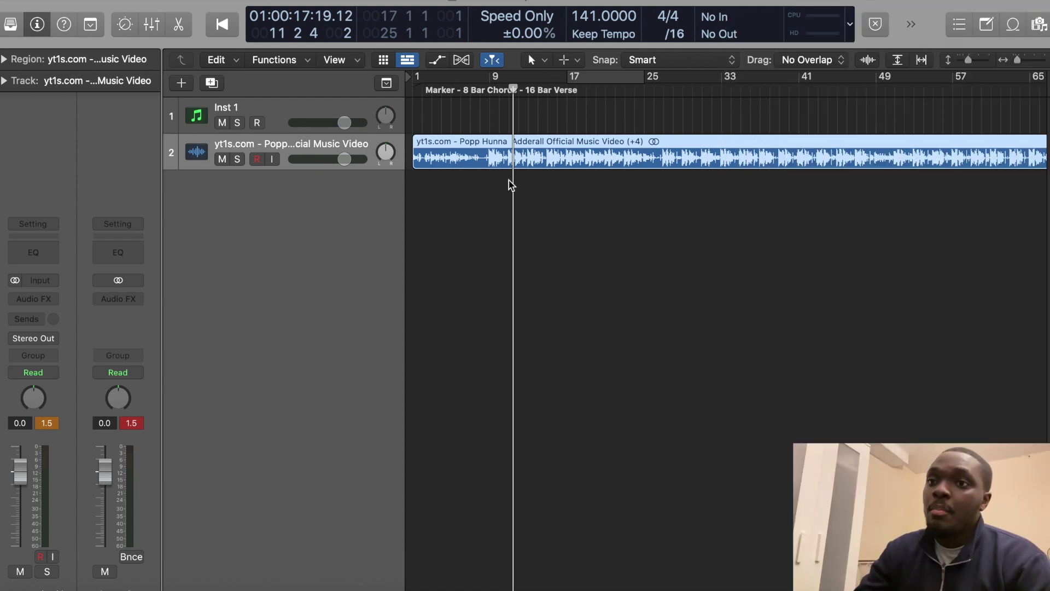
# Show the global tracks above the Popp Hunna song, stop playback, and move the playhead to bar 12 in the first chorus.
pyautogui.click(387, 82)
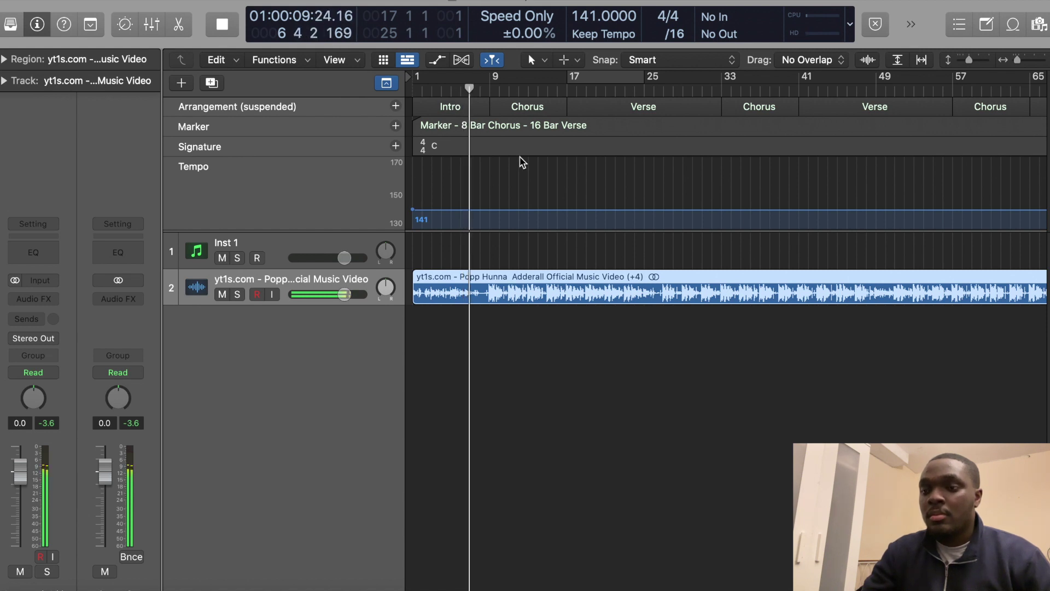
pyautogui.press('space')
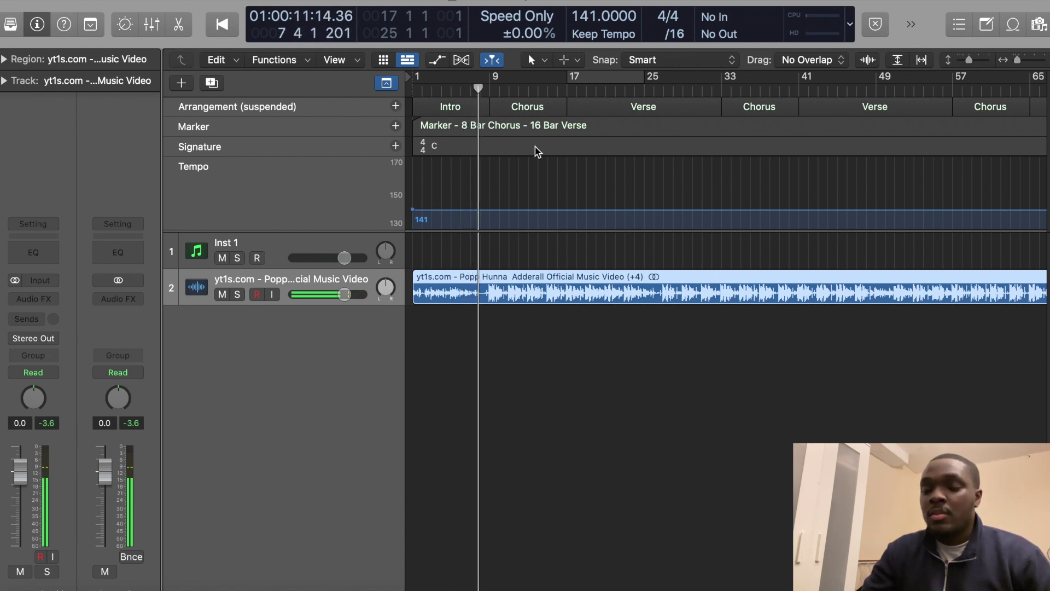
pyautogui.moveTo(478, 89); pyautogui.dragTo(520, 90)
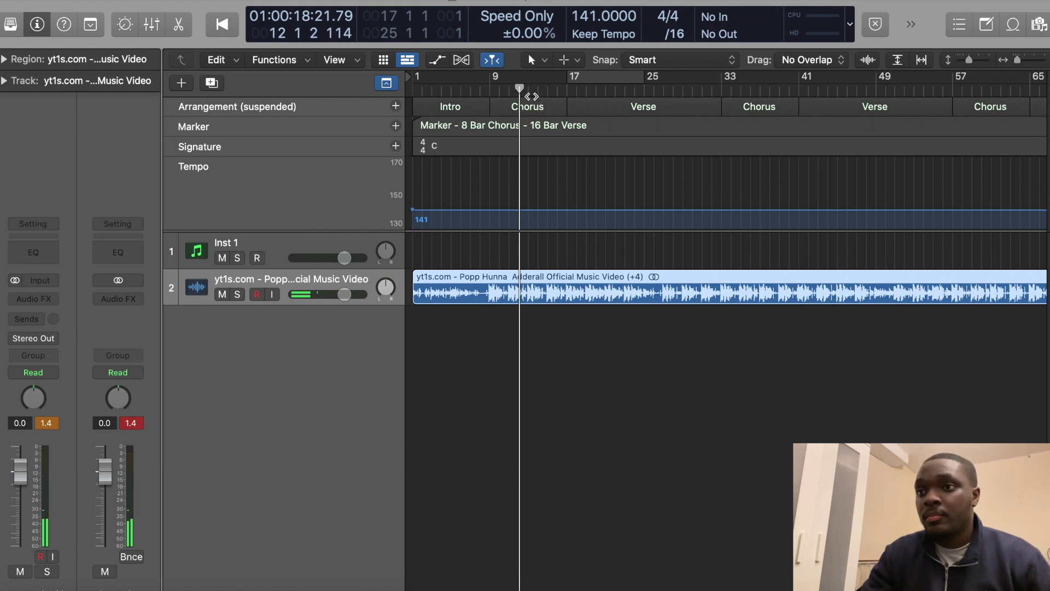
# Move the playhead through the remaining verse and chorus sections of the Popp Hunna song, up to bar 72 in the last chorus.
pyautogui.moveTo(520, 92); pyautogui.dragTo(974, 90)
pyautogui.hscroll(3, 869, 77)
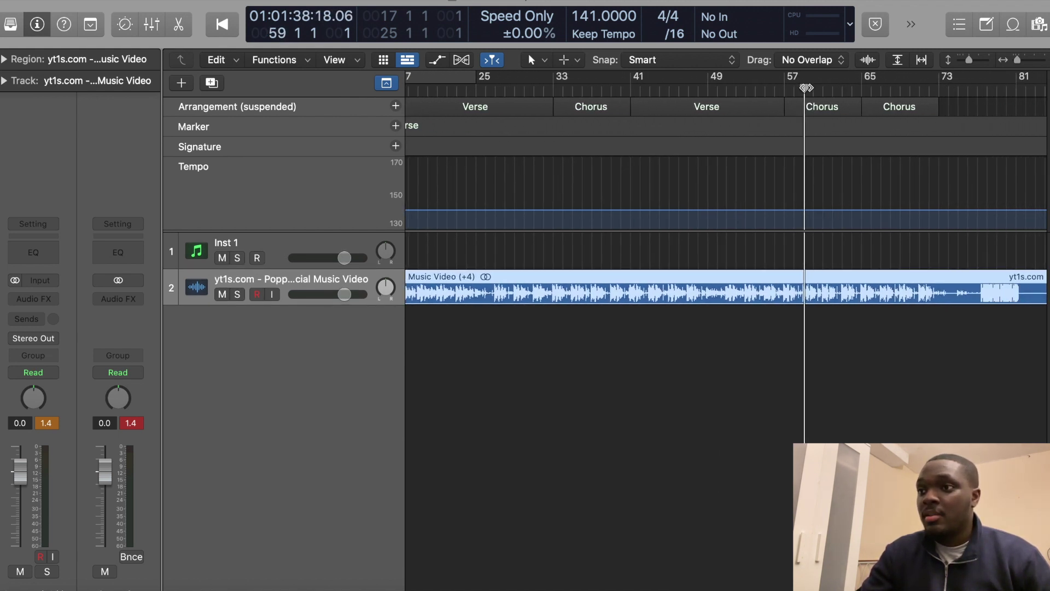
pyautogui.moveTo(805, 88); pyautogui.dragTo(930, 89)
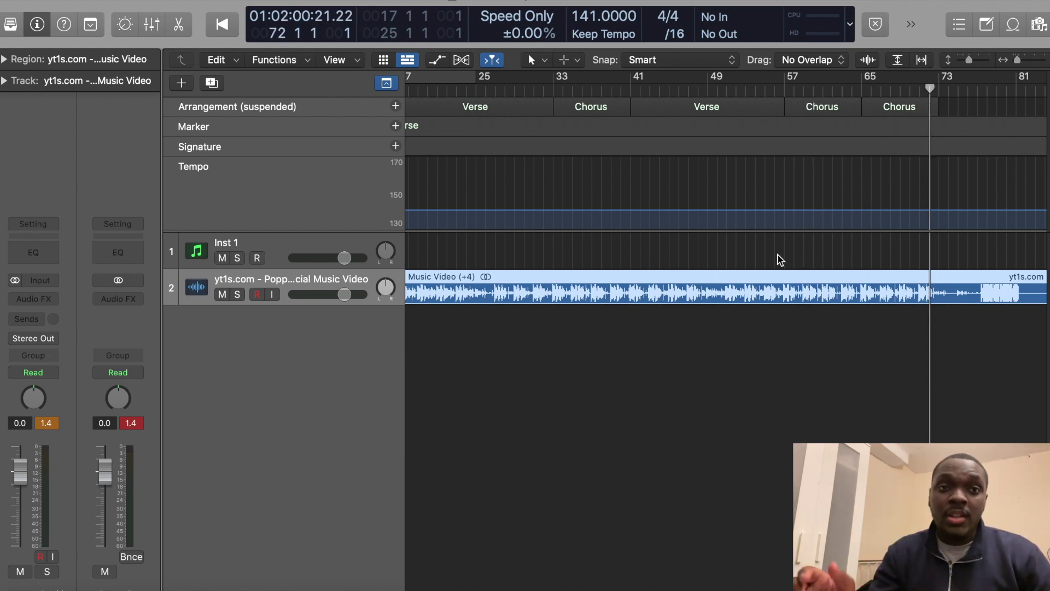
# Bring the playhead back through the arrangement to the very start of the Popp Hunna song.
pyautogui.moveTo(932, 89); pyautogui.dragTo(409, 89)
pyautogui.hscroll(-5, 563, 163)
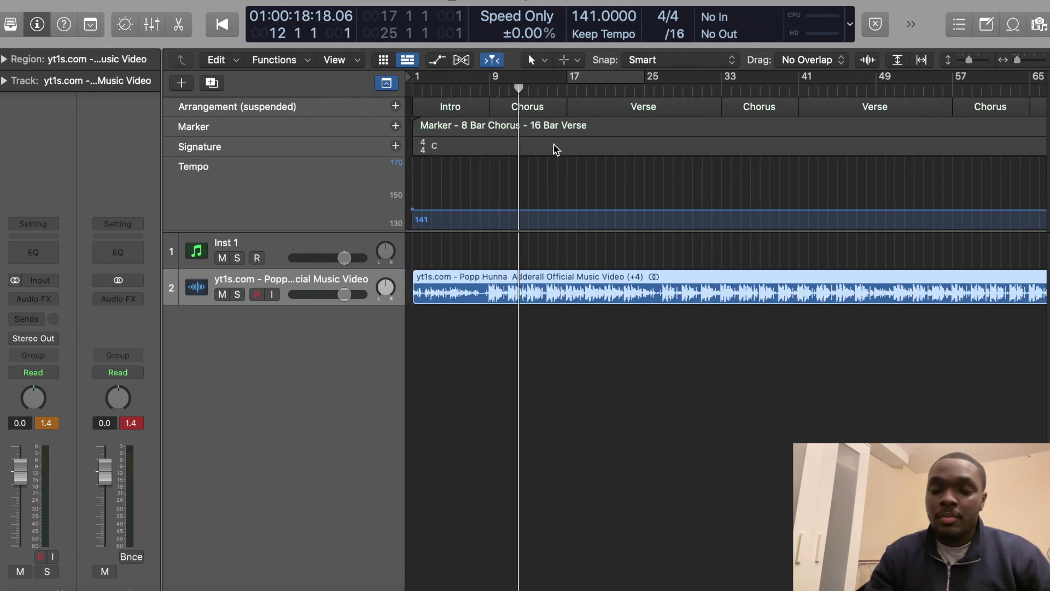
pyautogui.moveTo(518, 89); pyautogui.dragTo(423, 90)
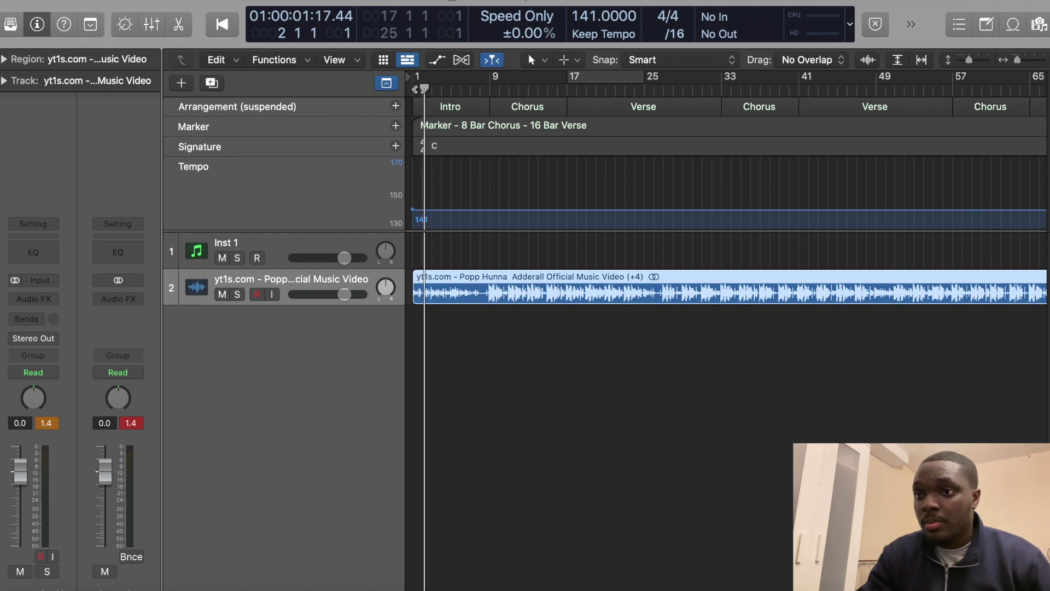
pyautogui.moveTo(421, 88); pyautogui.dragTo(412, 88)
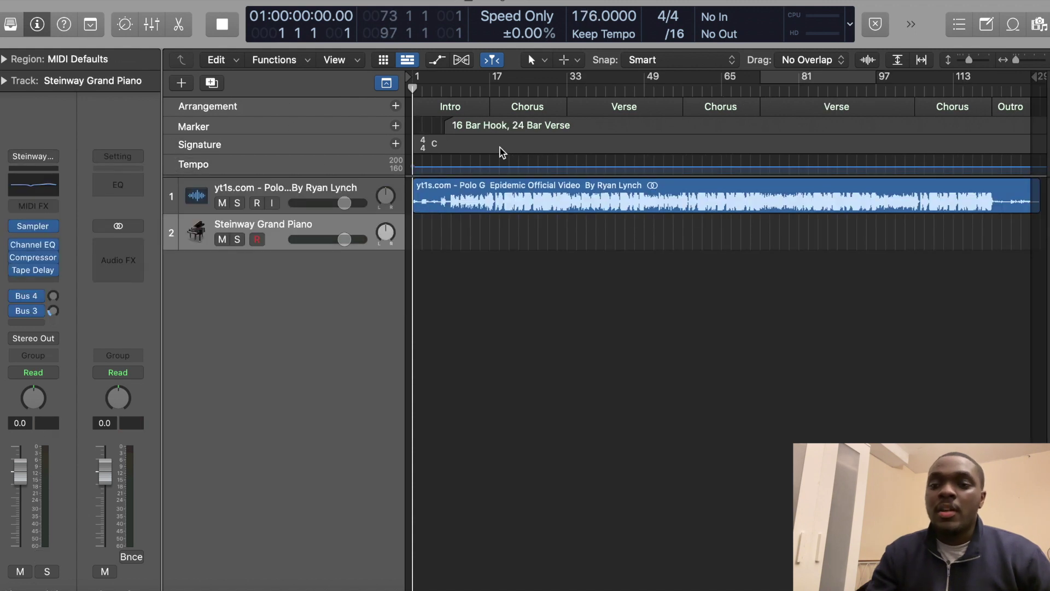
# Play the Polo G Epidemic audio region, and check its verse and chorus boundaries by placing the playhead at bars 46 and 57.
pyautogui.click(566, 208)
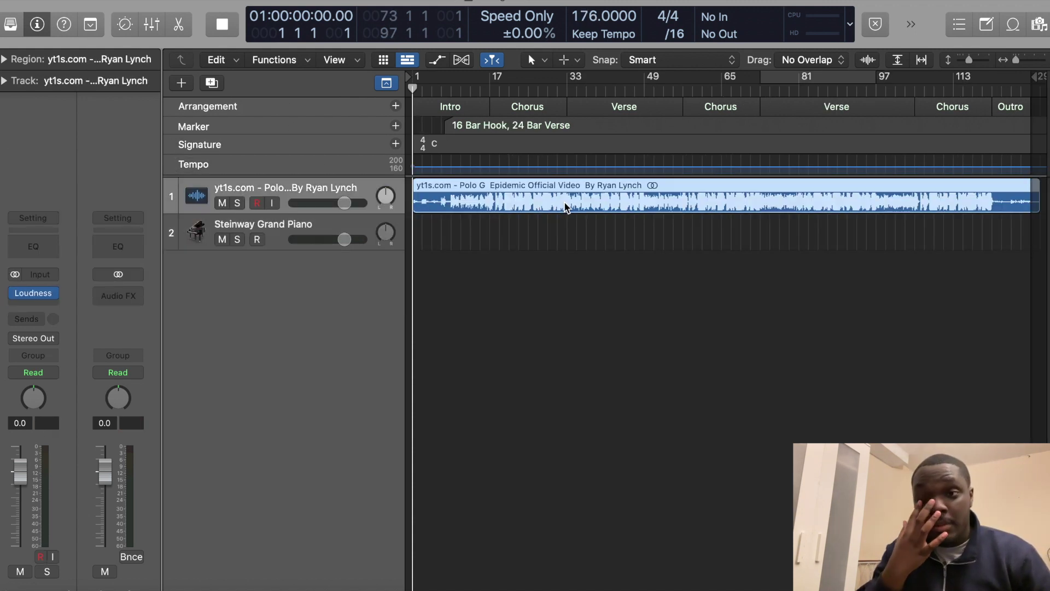
pyautogui.press('space')
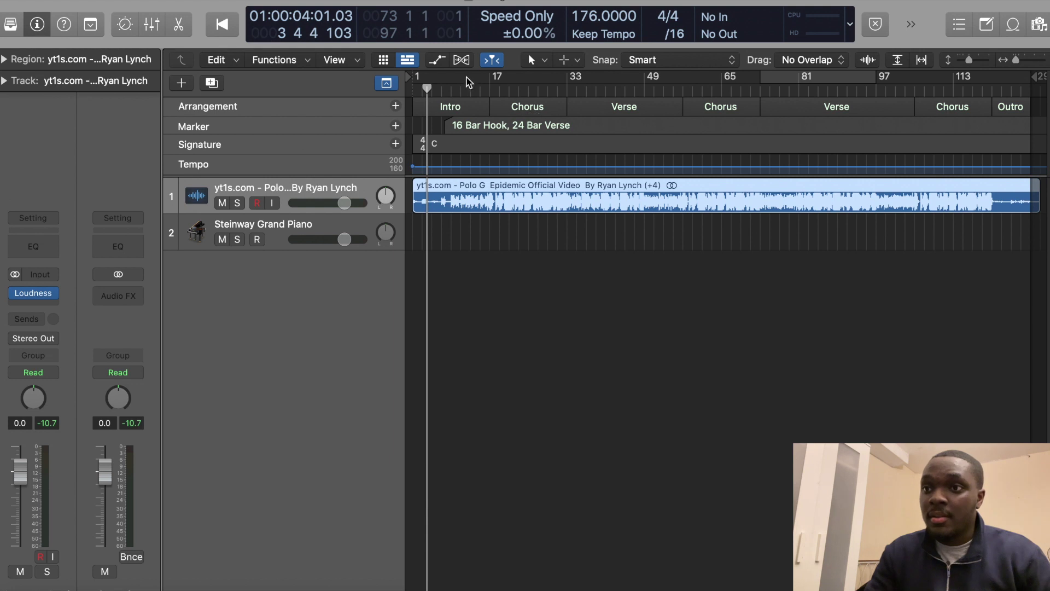
pyautogui.moveTo(625, 88); pyautogui.dragTo(629, 89)
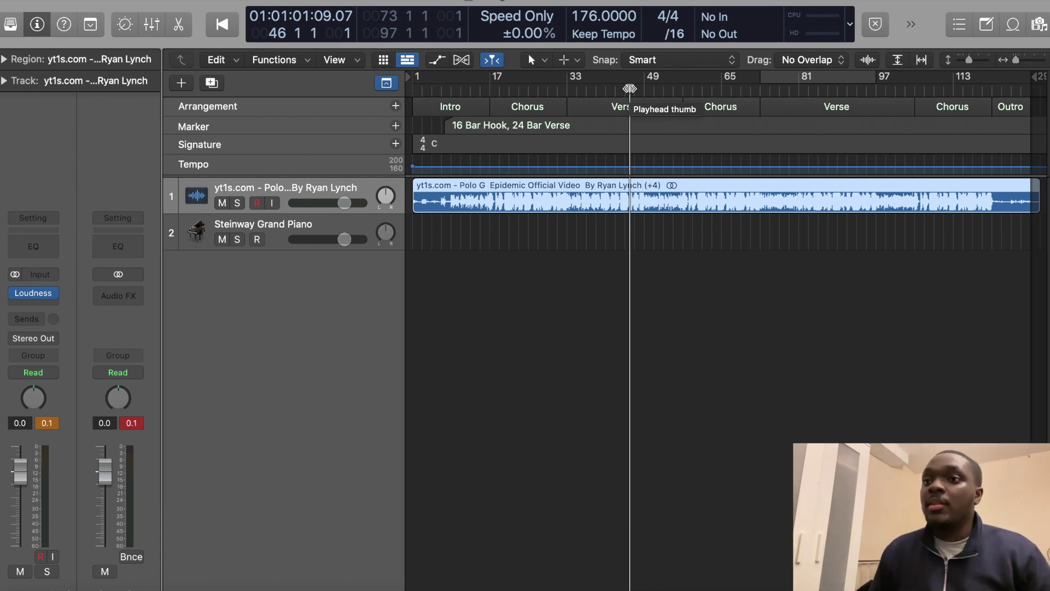
pyautogui.moveTo(629, 88); pyautogui.dragTo(683, 88)
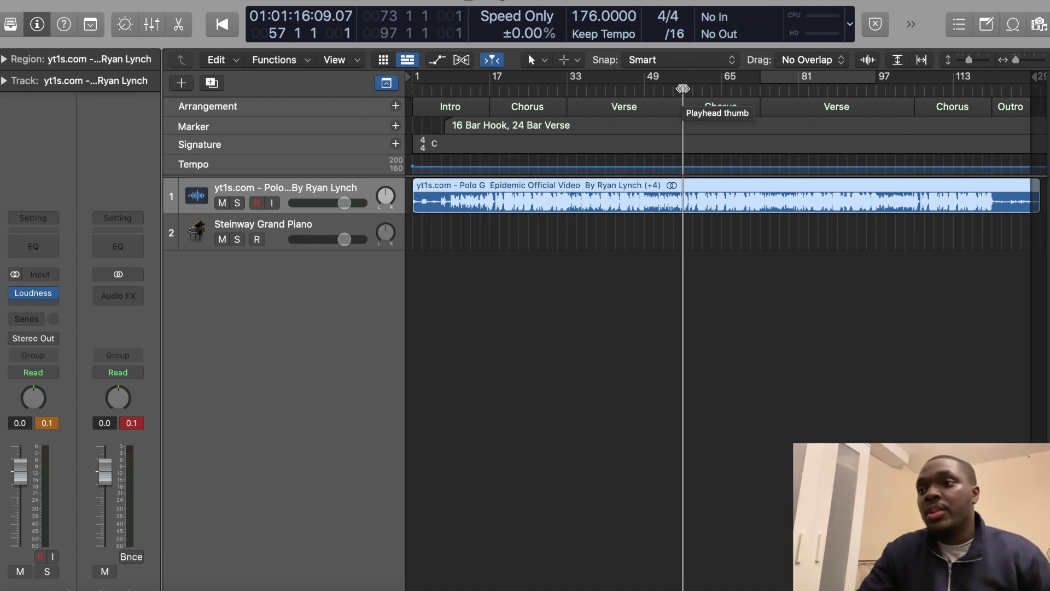
pyautogui.moveTo(682, 88); pyautogui.dragTo(572, 88)
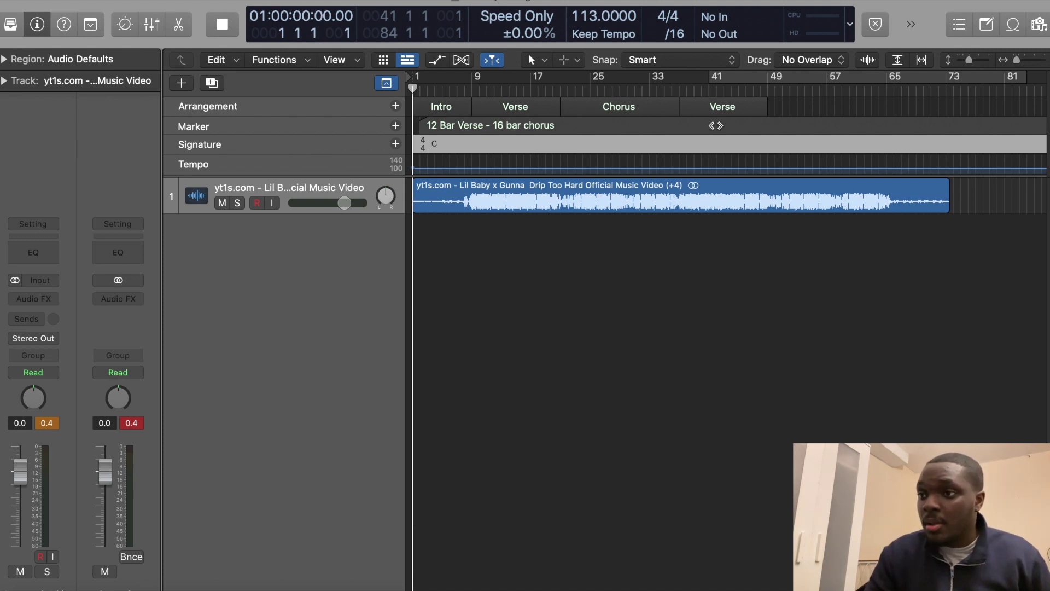
# Look over the 80 BPM beat structure and place the playhead at bar 4 in the four-bar intro.
pyautogui.scroll(3, 715, 126)
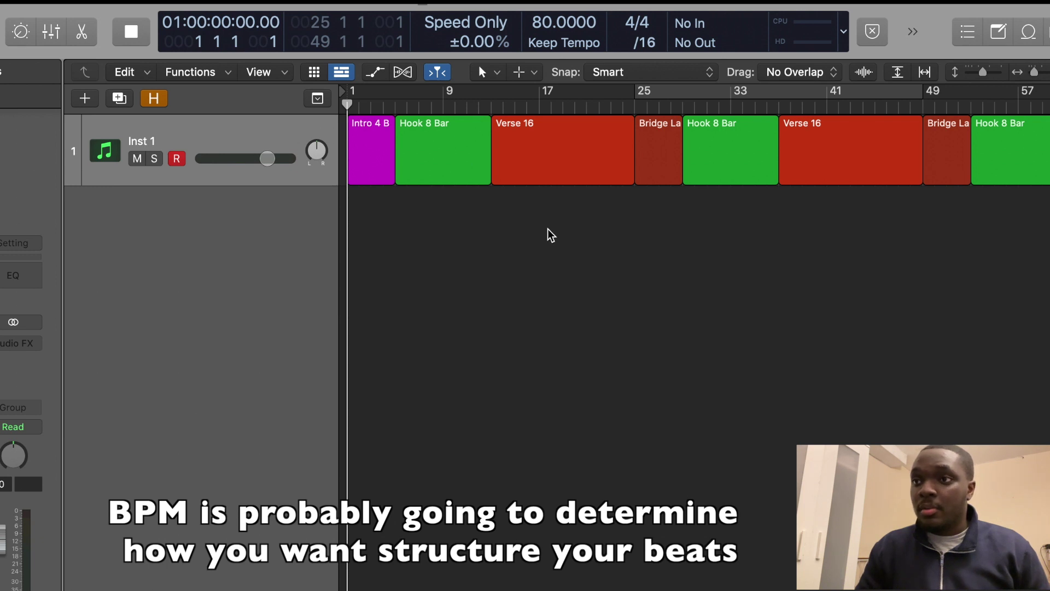
pyautogui.hscroll(1, 550, 234)
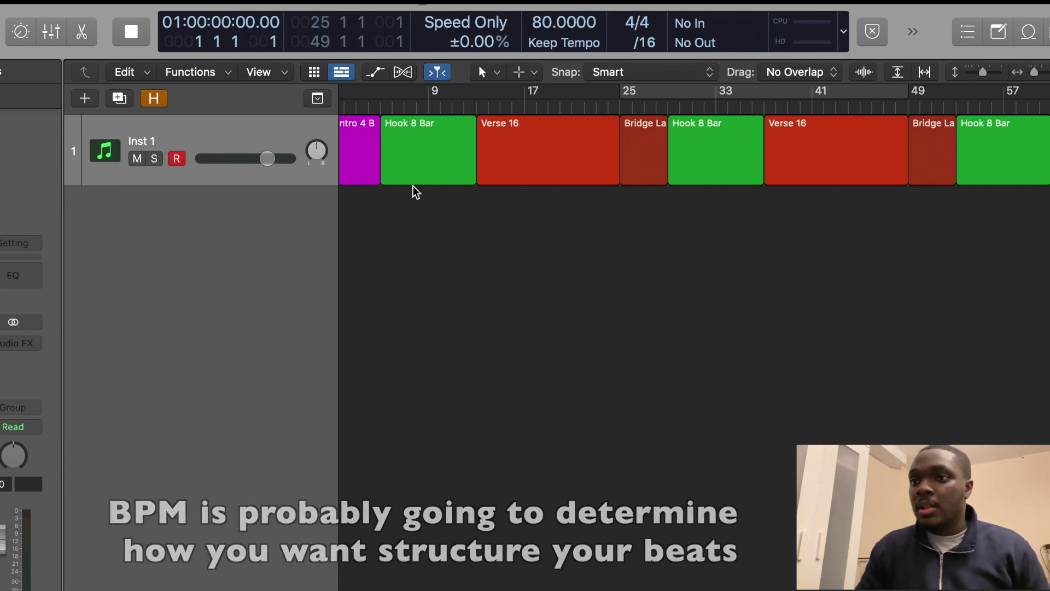
pyautogui.hscroll(-1, 446, 171)
pyautogui.hscroll(1, 447, 171)
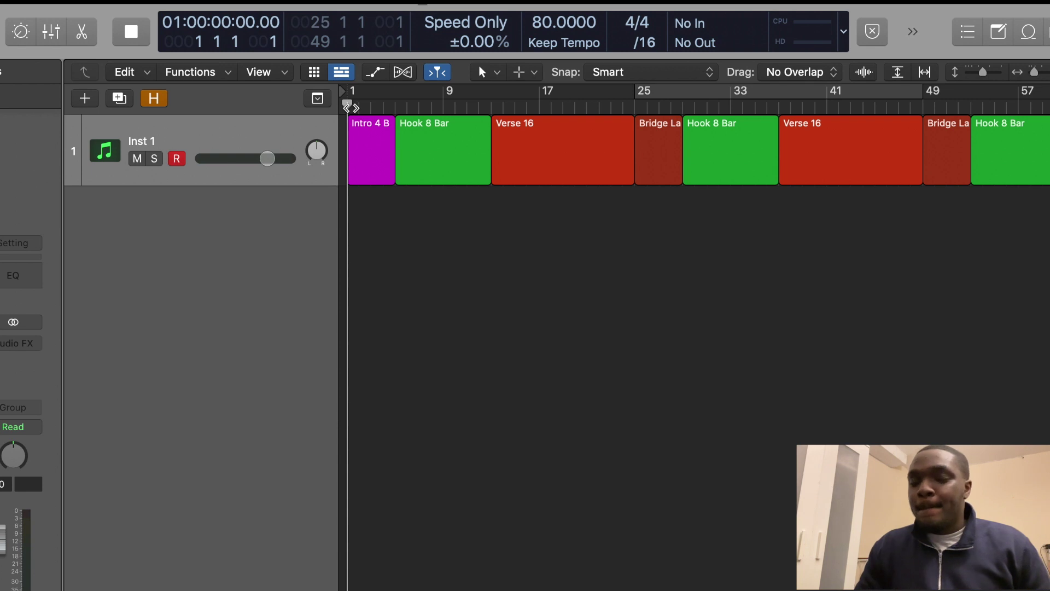
pyautogui.moveTo(348, 107); pyautogui.dragTo(492, 107)
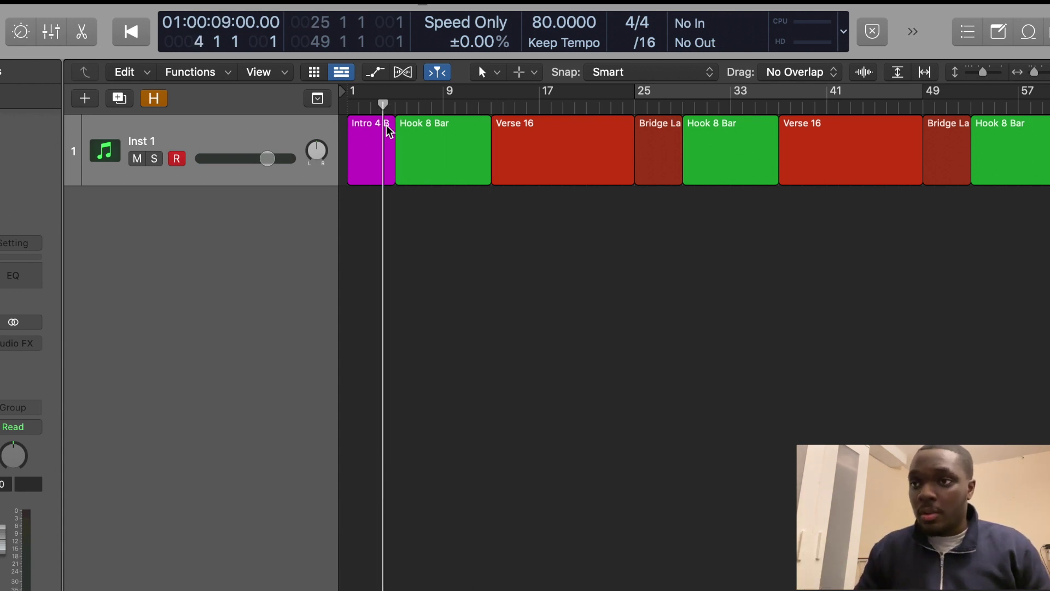
pyautogui.scroll(3, 385, 124)
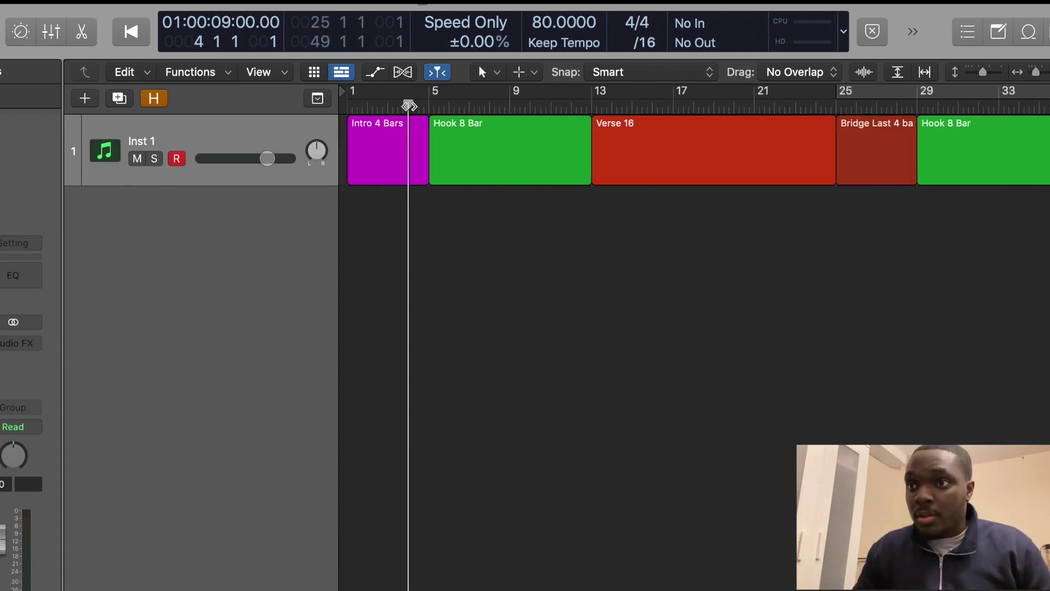
# Move the playhead through the first Hook 8 Bar region and on to bar 24 in the first Verse 16 region.
pyautogui.moveTo(418, 103); pyautogui.dragTo(551, 105)
pyautogui.scroll(-5, 548, 127)
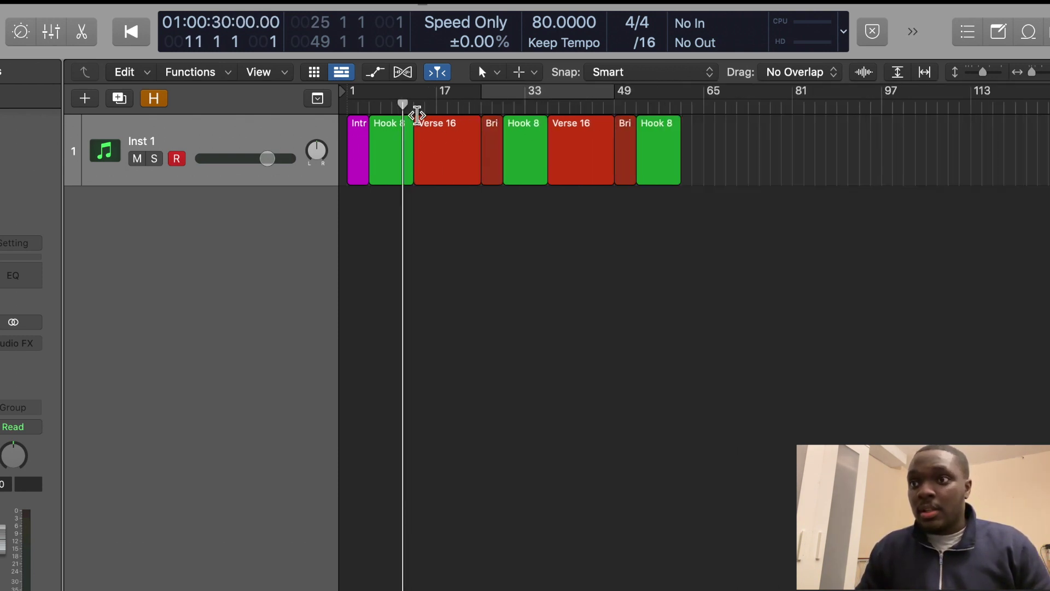
pyautogui.moveTo(404, 104); pyautogui.dragTo(475, 110)
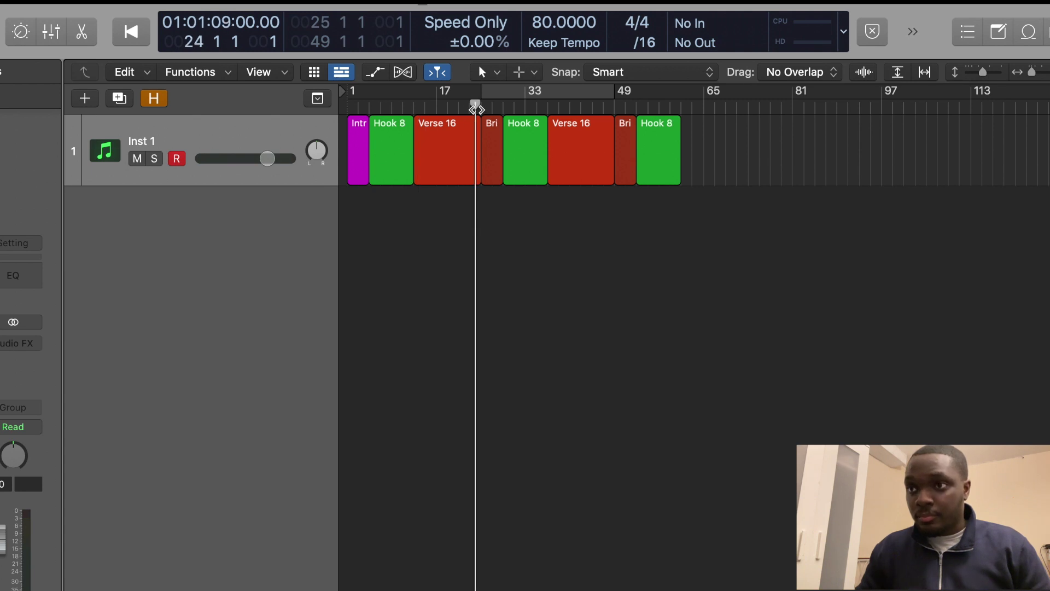
# Examine the first Bridge Last 4 bars region, and move the playhead to bar 61 at the end of the final hook.
pyautogui.scroll(5, 476, 107)
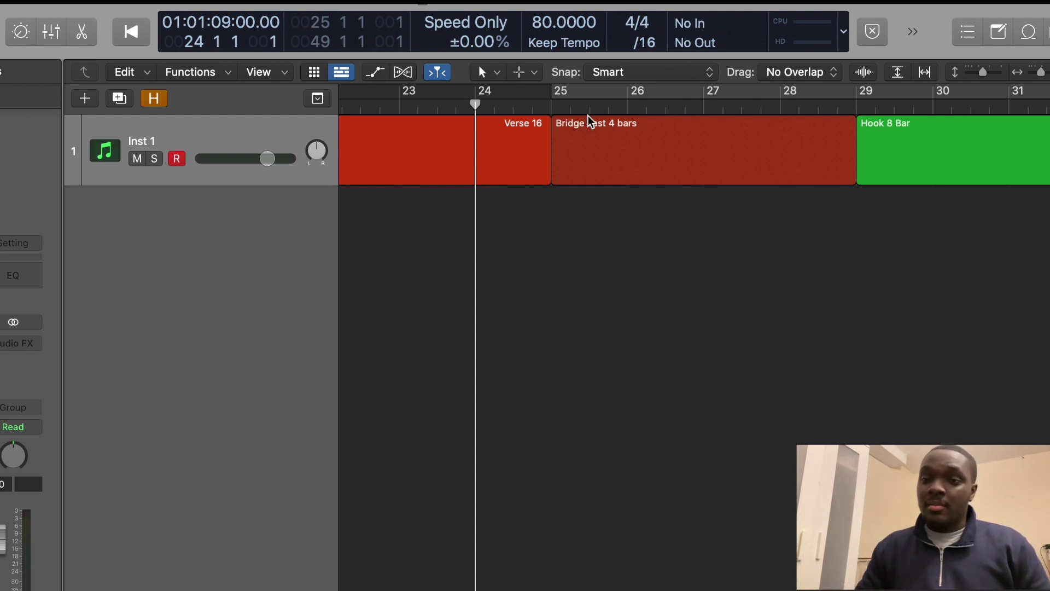
pyautogui.hscroll(5, 644, 159)
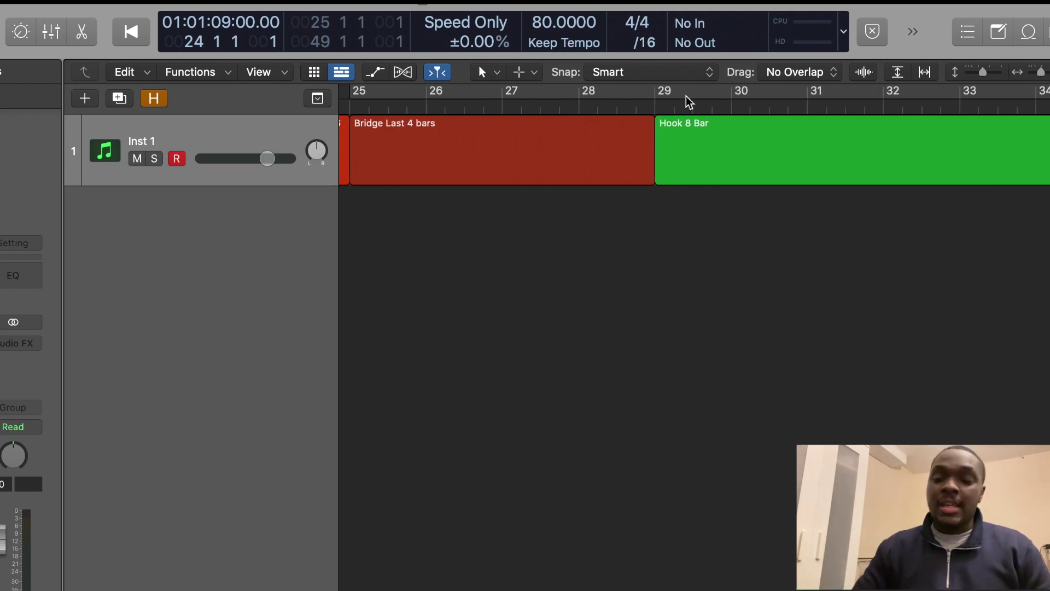
pyautogui.press('super+Left')
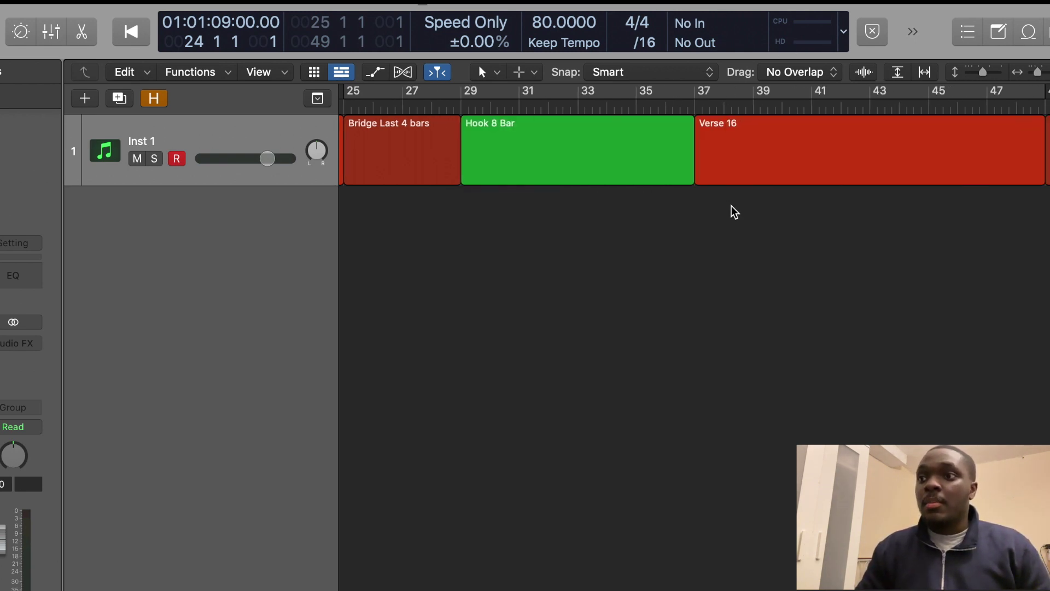
pyautogui.press('super+Left')
pyautogui.press('super+Left')
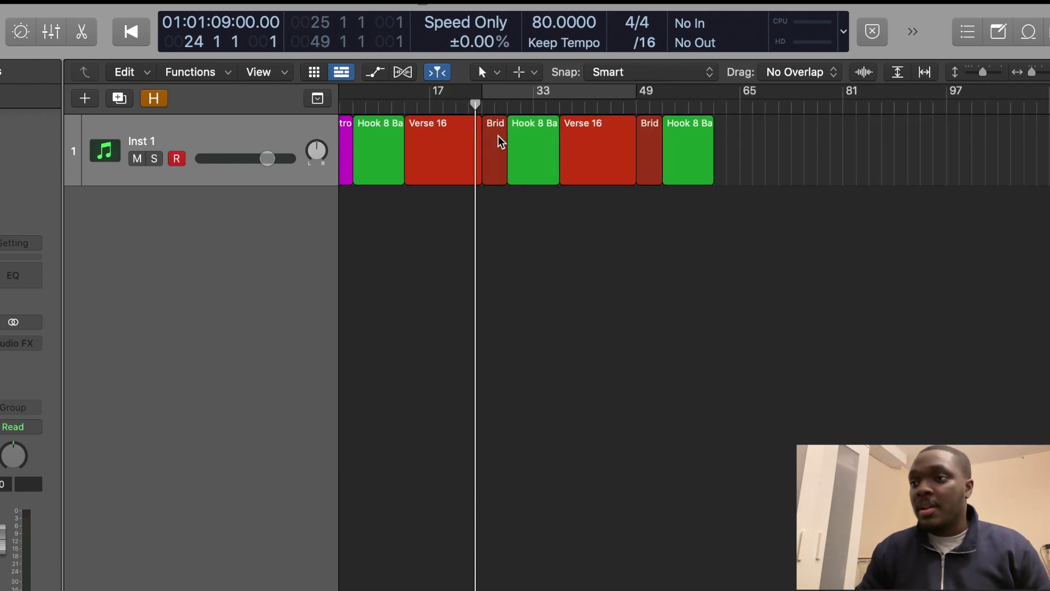
pyautogui.moveTo(475, 104); pyautogui.dragTo(715, 104)
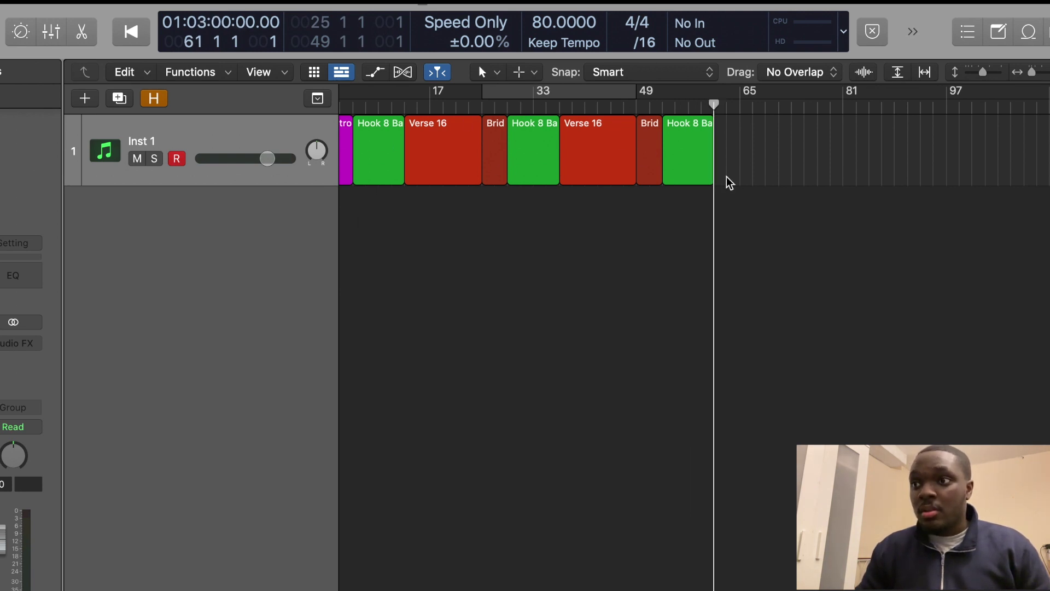
# In the 160 BPM structure, move the playhead to bar 8 in the eight-bar intro and return it to bar 1.
pyautogui.hscroll(-2, 726, 176)
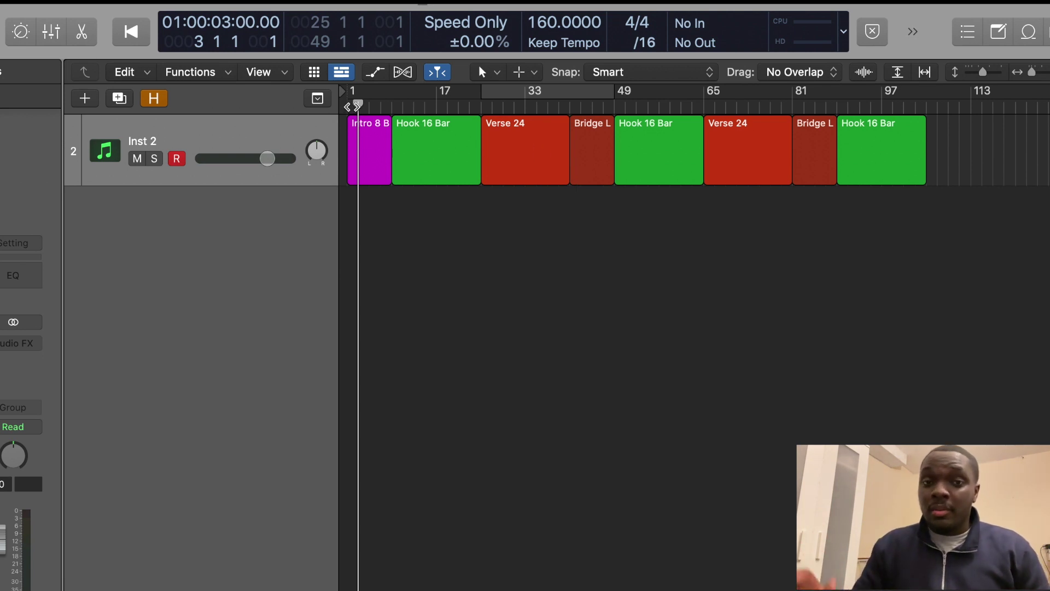
pyautogui.moveTo(359, 105); pyautogui.dragTo(386, 106)
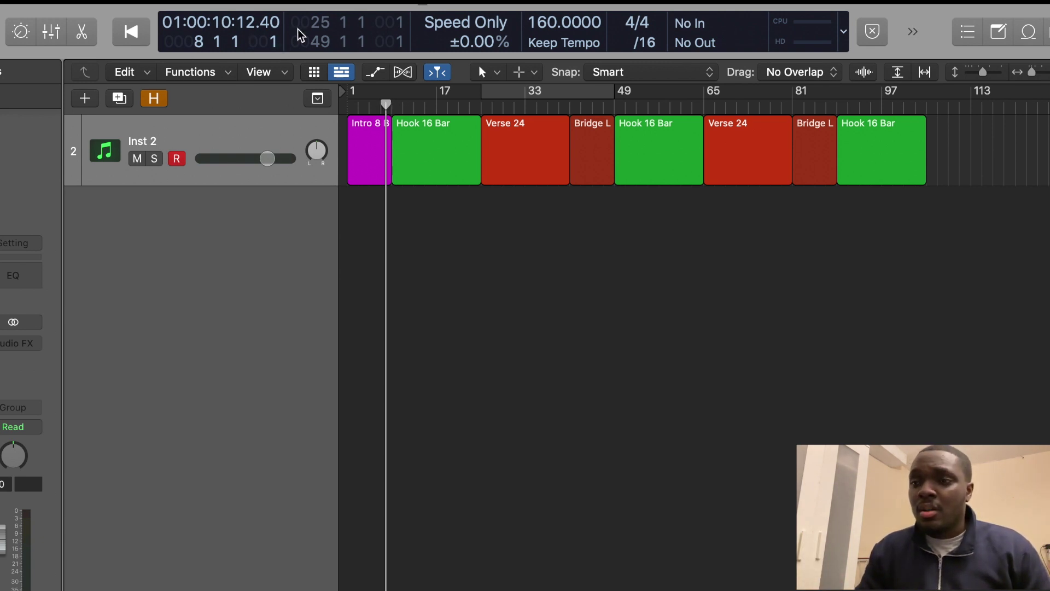
pyautogui.moveTo(387, 106); pyautogui.dragTo(327, 116)
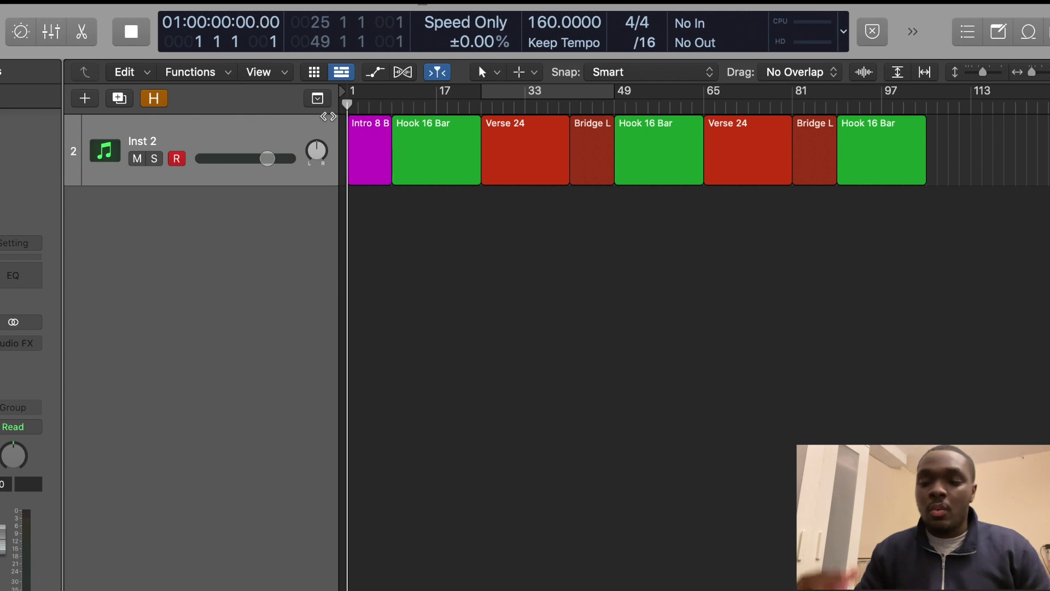
# Move the playhead across the intro and first Hook 16 Bar region to bar 25, the start of the first Verse 24 region.
pyautogui.press('super+Right')
pyautogui.press('super+Right')
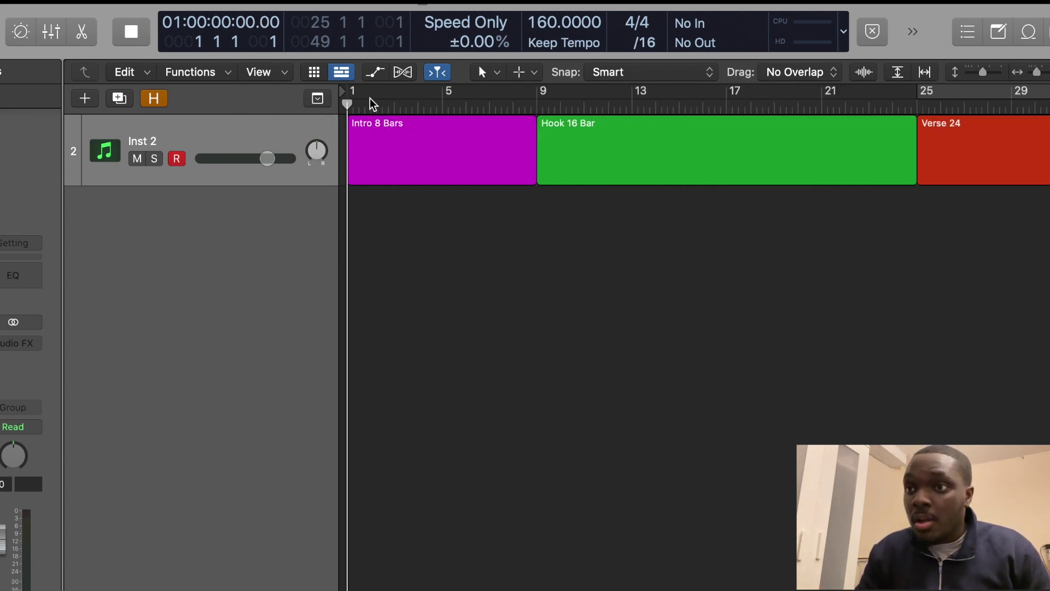
pyautogui.moveTo(347, 104); pyautogui.dragTo(920, 117)
pyautogui.press('z')
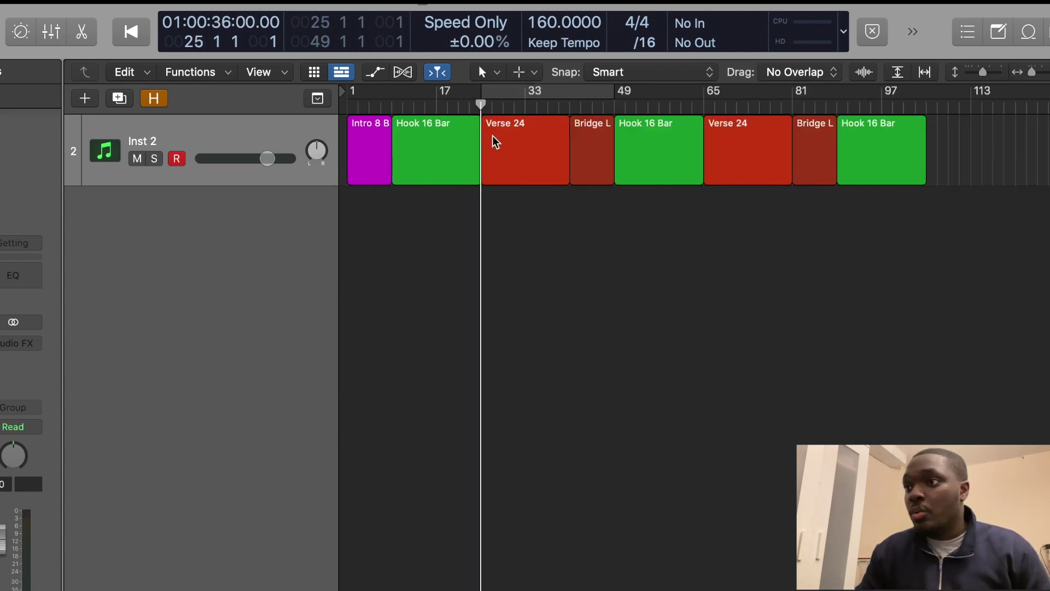
# Examine the first Verse 24 and Bridge Last 8 Bars regions, and place the playhead at bar 105, the end of the final hook.
pyautogui.press('super+Right')
pyautogui.press('super+Right')
pyautogui.press('super+Right')
pyautogui.hscroll(5, 556, 218)
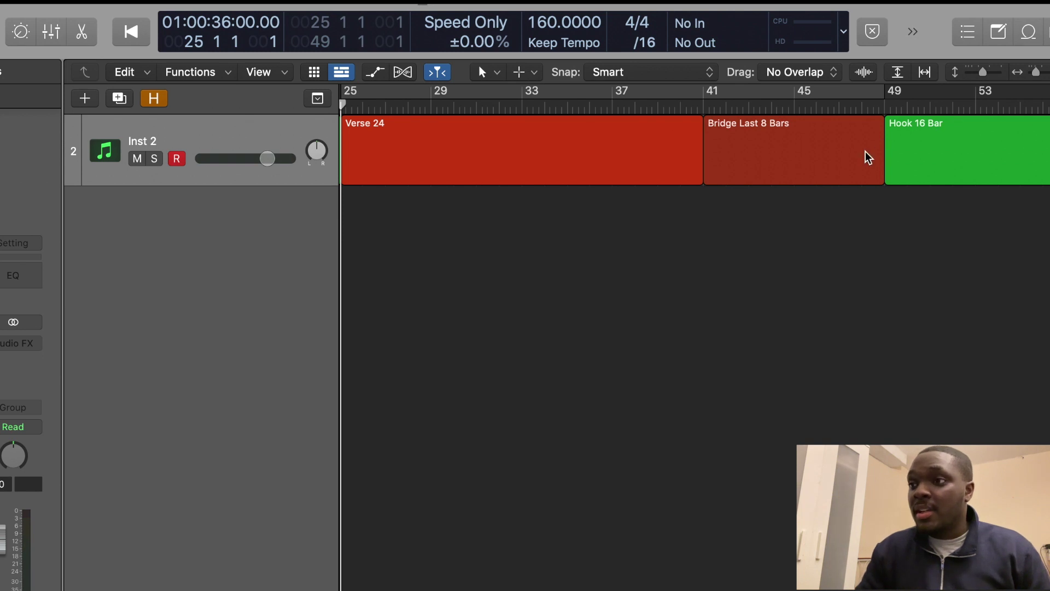
pyautogui.hscroll(-2, 866, 151)
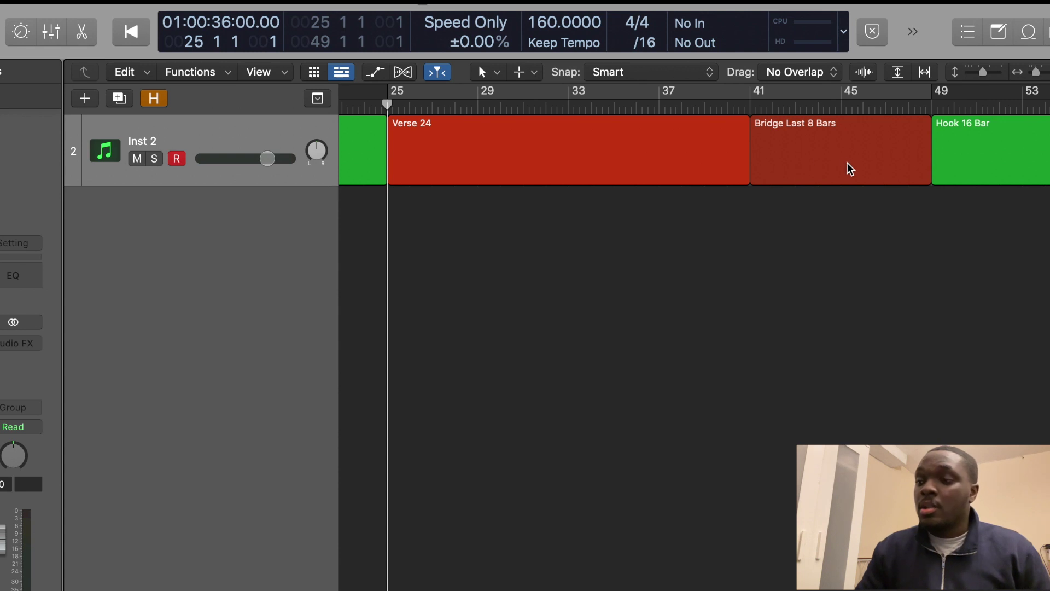
pyautogui.press('super+Left')
pyautogui.press('super+Left')
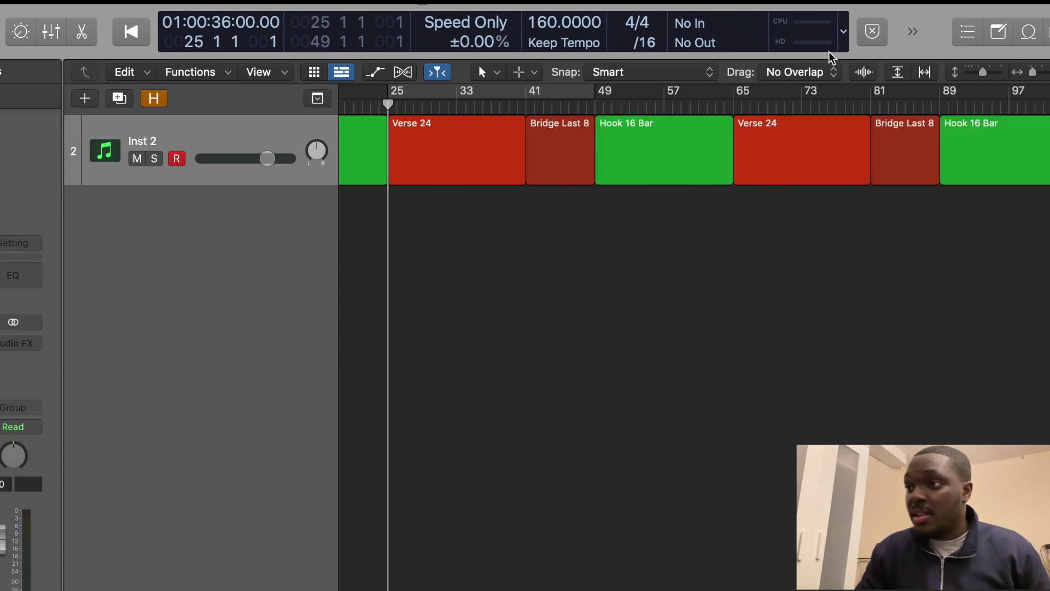
pyautogui.hscroll(3, 707, 195)
pyautogui.hscroll(2, 735, 185)
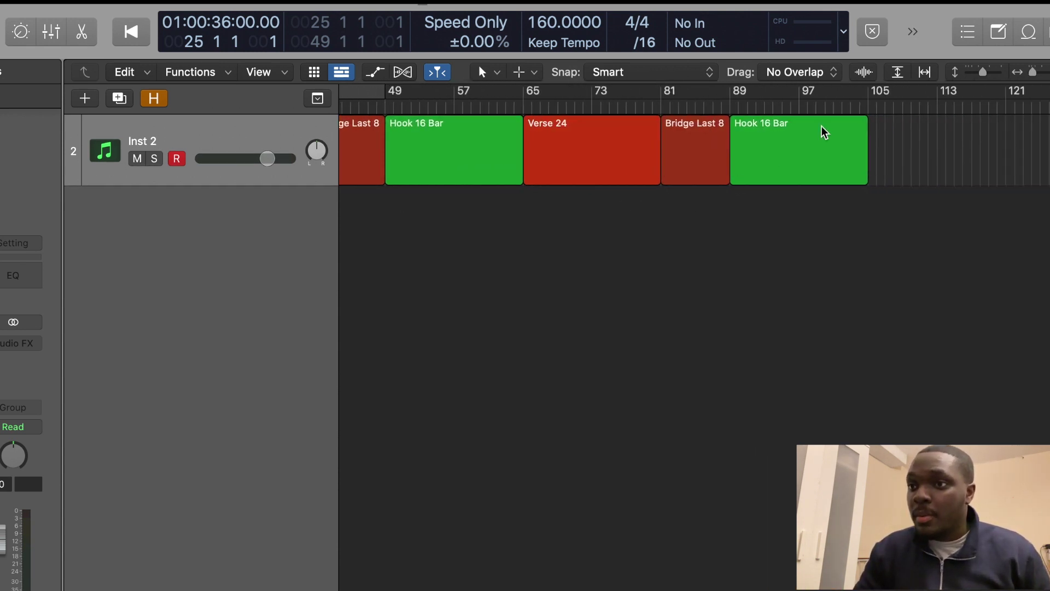
pyautogui.click(868, 107)
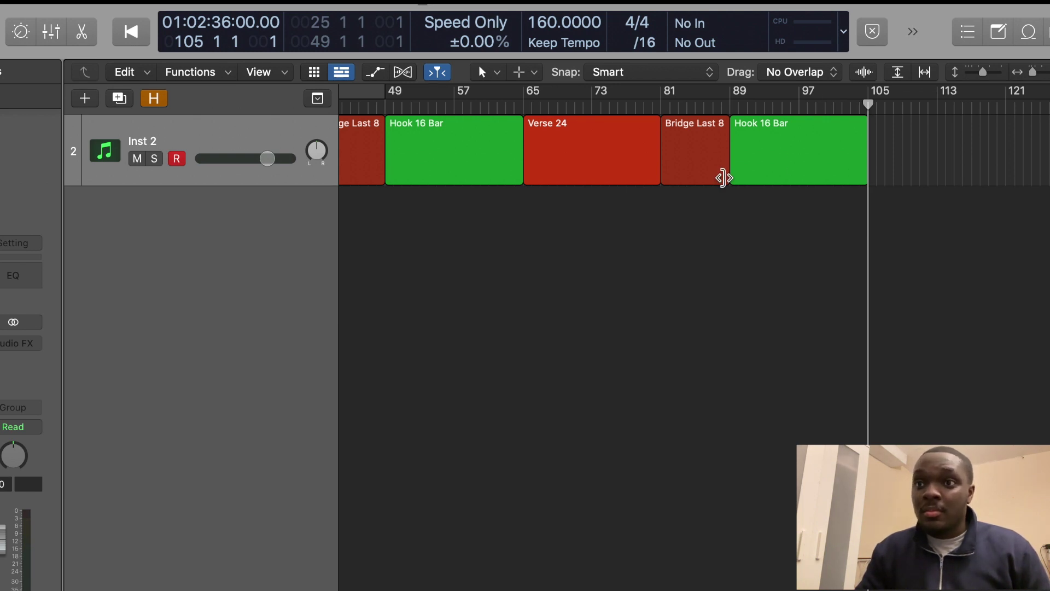
# Try a copy of the Intro 8 Bars region after the final hook, place the playhead at bar 112, and delete the copy.
pyautogui.press('super+Left')
pyautogui.moveTo(381, 154); pyautogui.dragTo(961, 163)
pyautogui.press('alt')
pyautogui.click(965, 111)
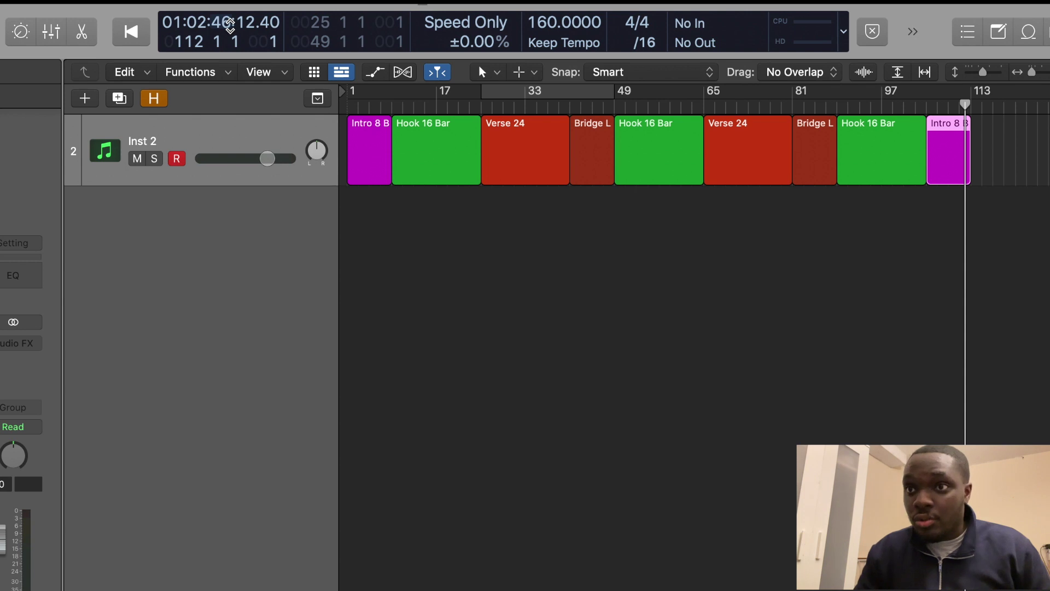
pyautogui.press('Delete')
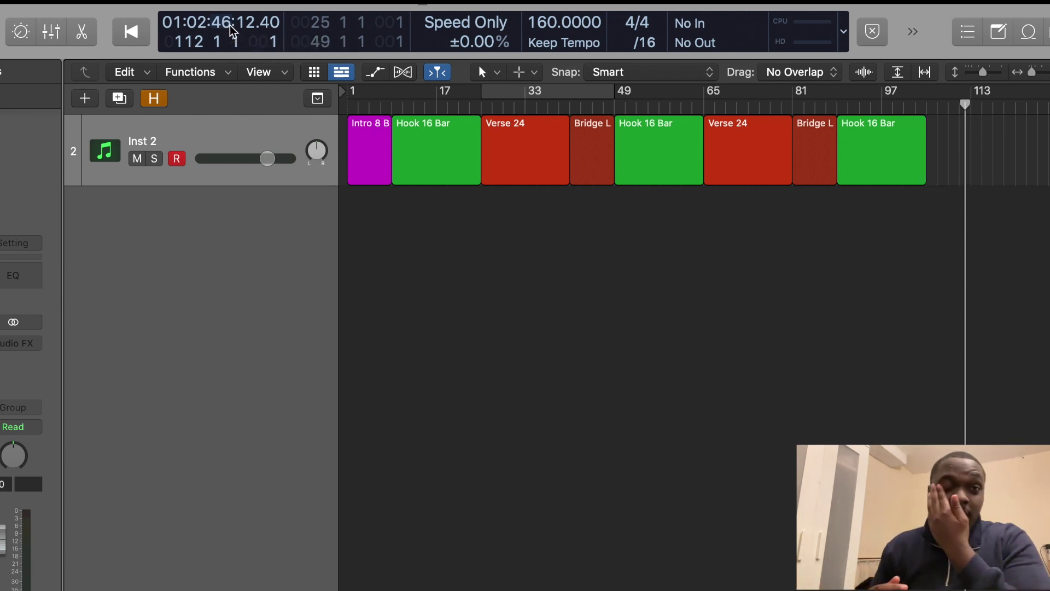
# Show the hidden Inst 1 track and compare its full section layout with the Inst 2 arrangement.
pyautogui.click(153, 99)
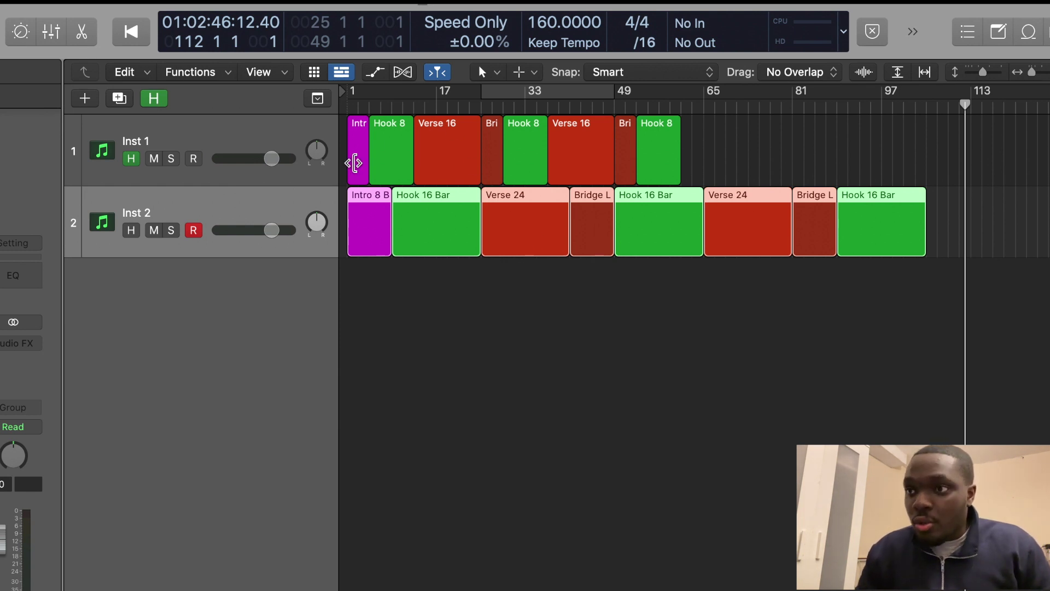
pyautogui.scroll(6, 437, 164)
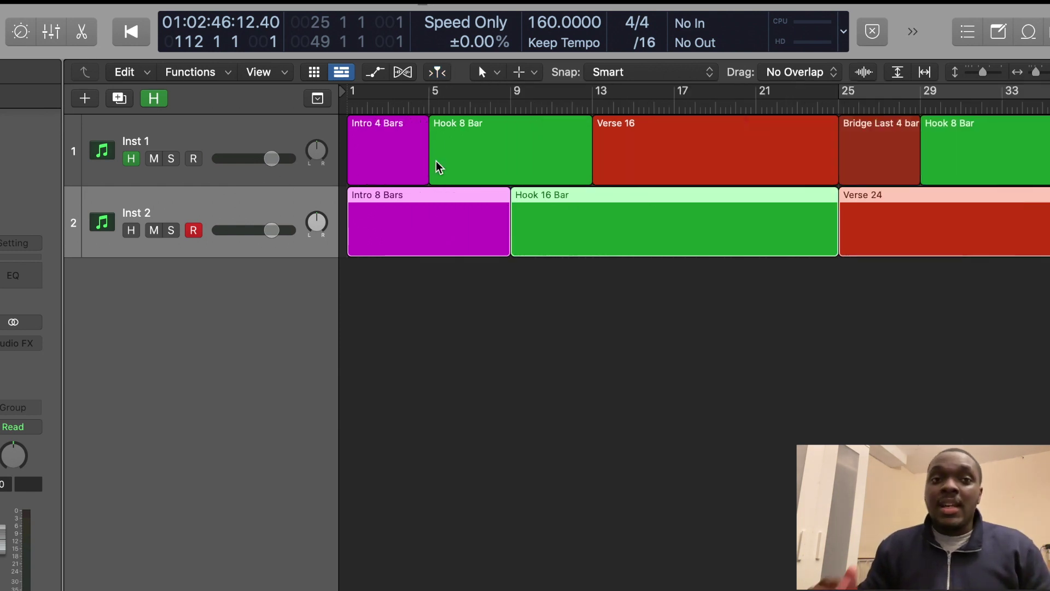
pyautogui.scroll(-6, 439, 167)
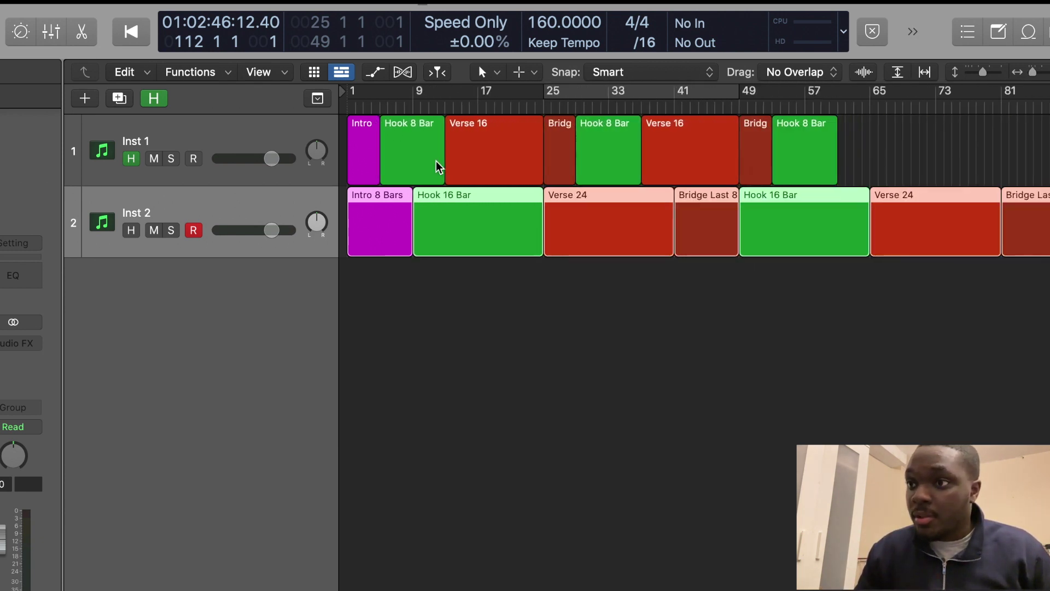
pyautogui.scroll(-2, 439, 167)
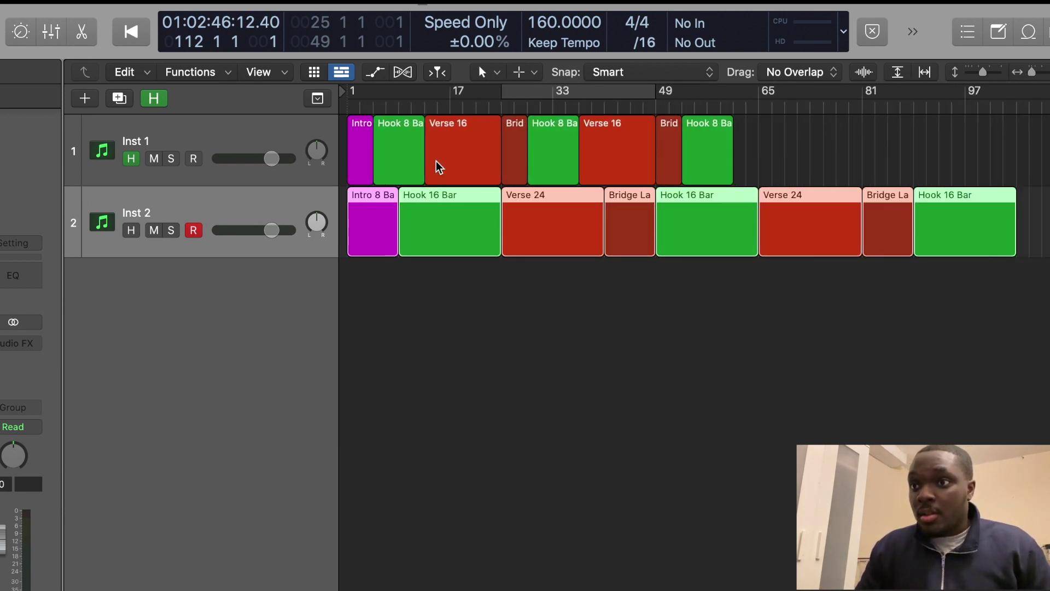